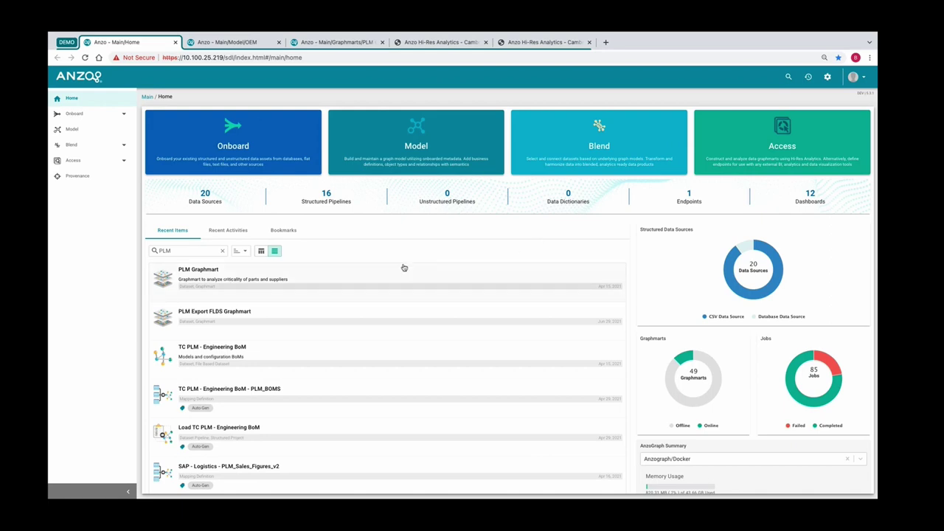
# Open PLM Graphmart's Explore view and drag the PLM_Suppliers node down to inspect it
pyautogui.click(309, 283)
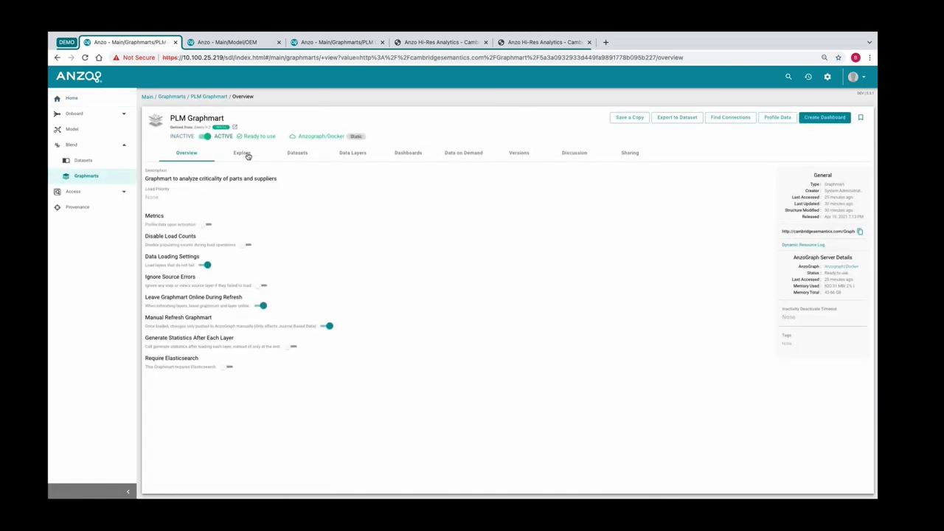
pyautogui.click(248, 155)
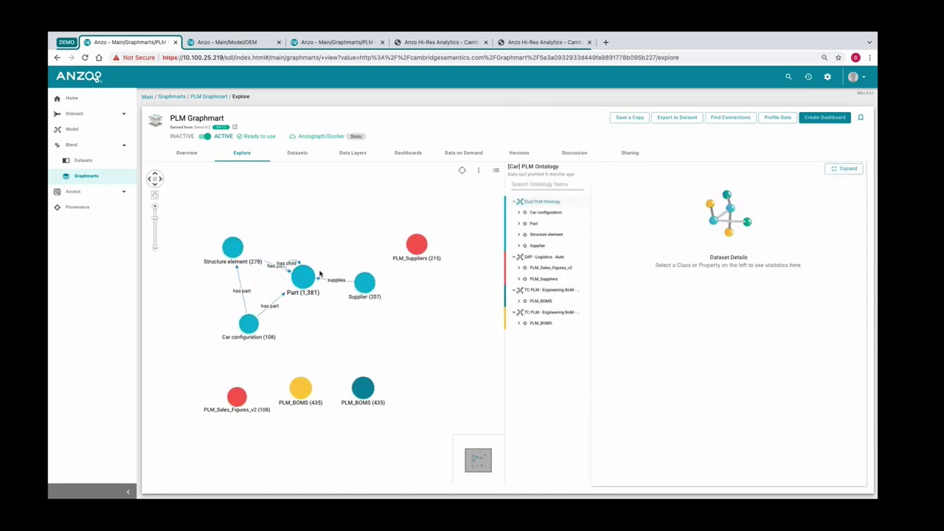
pyautogui.moveTo(417, 245); pyautogui.dragTo(439, 397)
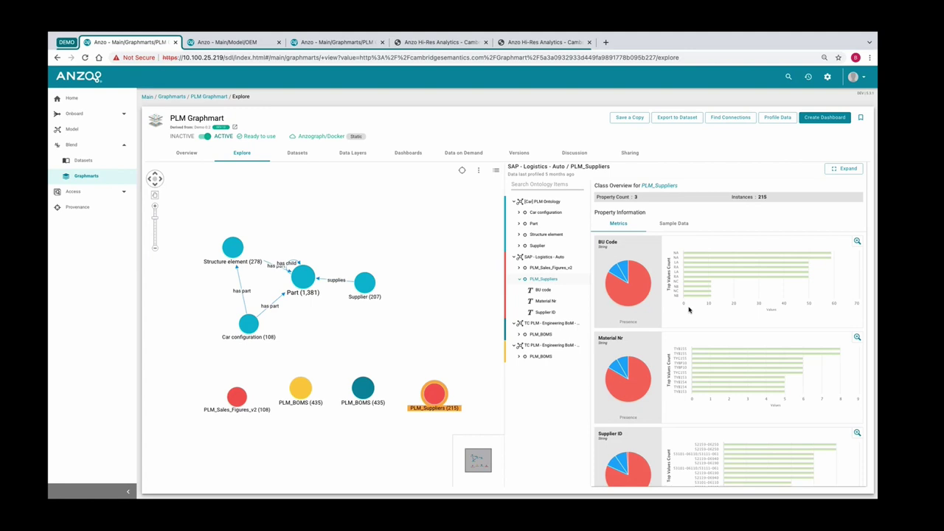
# Show the Structure element class overview with its 278 instances
pyautogui.scroll(-2, 706, 352)
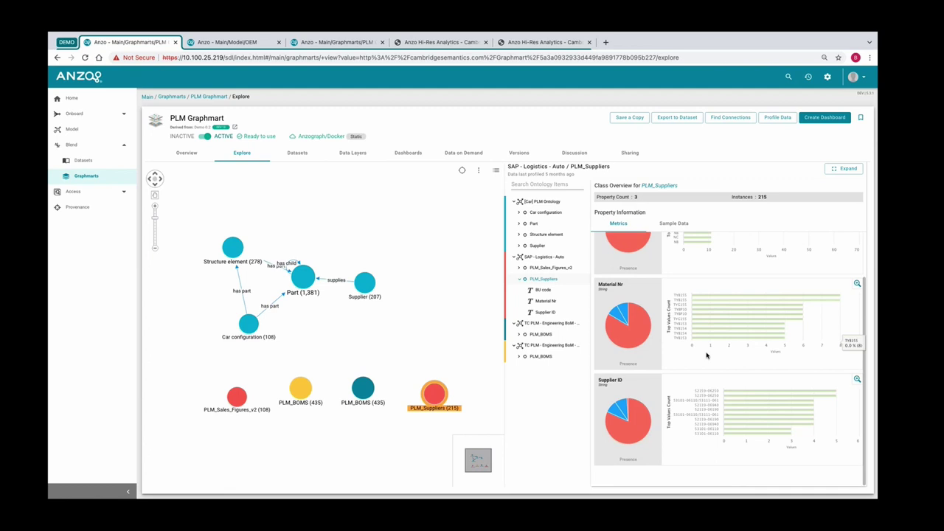
pyautogui.scroll(2, 706, 356)
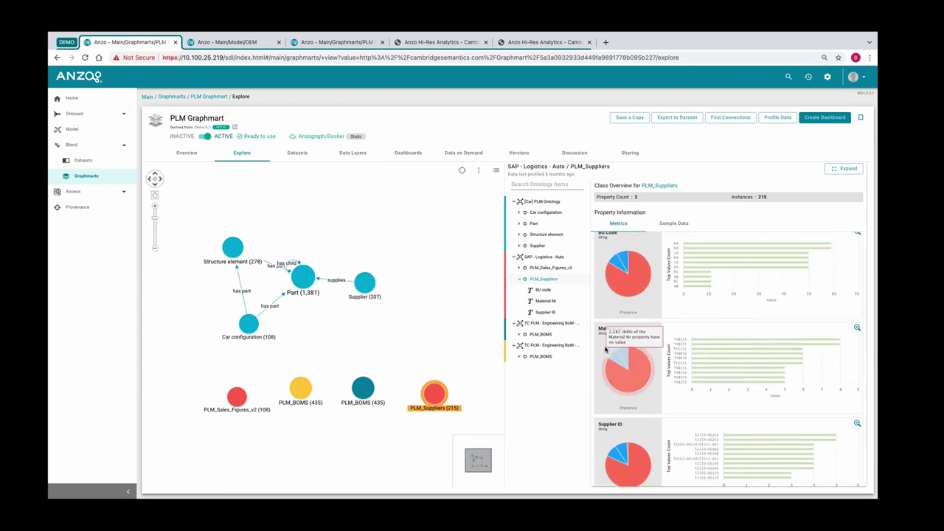
pyautogui.click(240, 252)
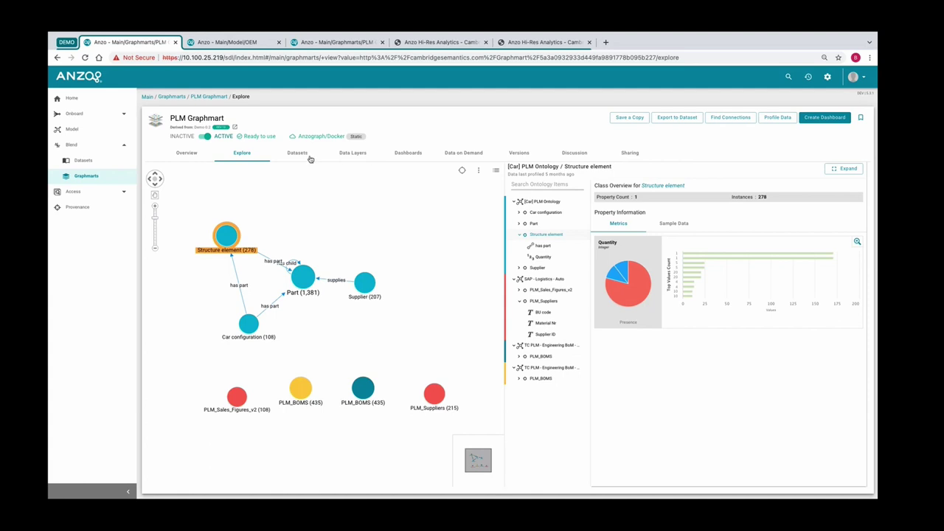
# List PLM Graphmart's data layers, expand the Load layer into steps 1.1–1.4, and show its actions
pyautogui.click(348, 154)
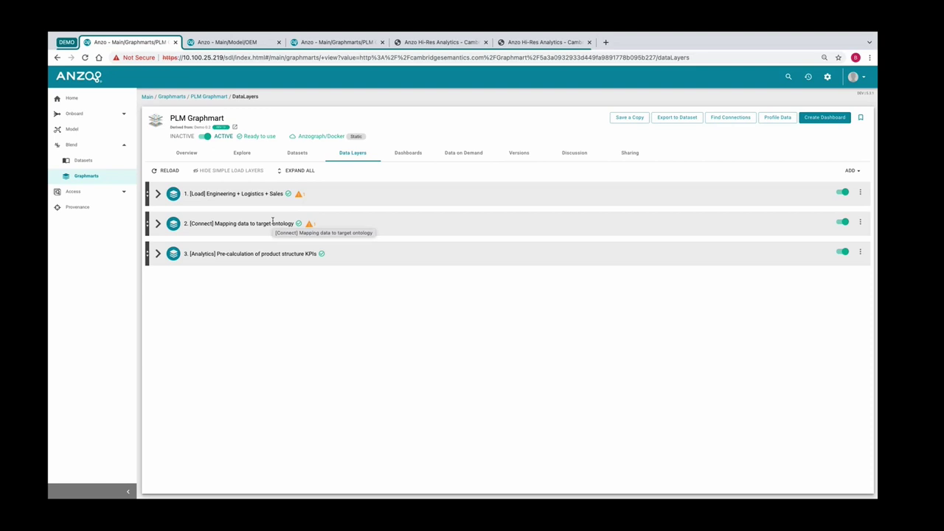
pyautogui.click(157, 193)
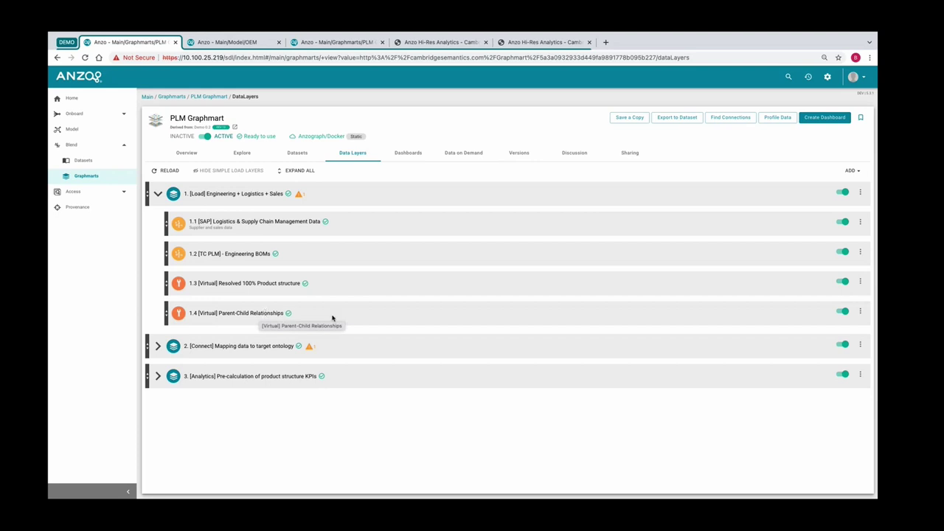
pyautogui.click(859, 190)
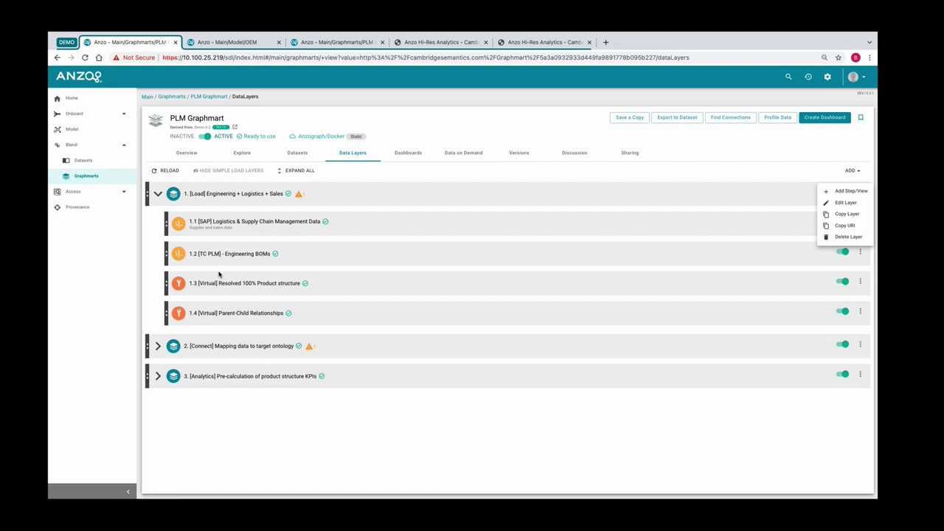
pyautogui.click(844, 191)
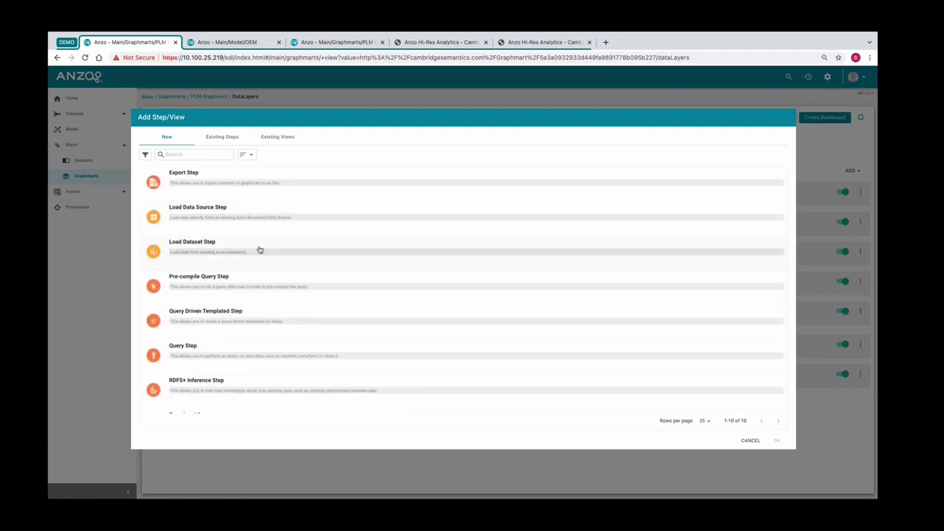
pyautogui.scroll(-2, 259, 250)
pyautogui.scroll(-1, 259, 250)
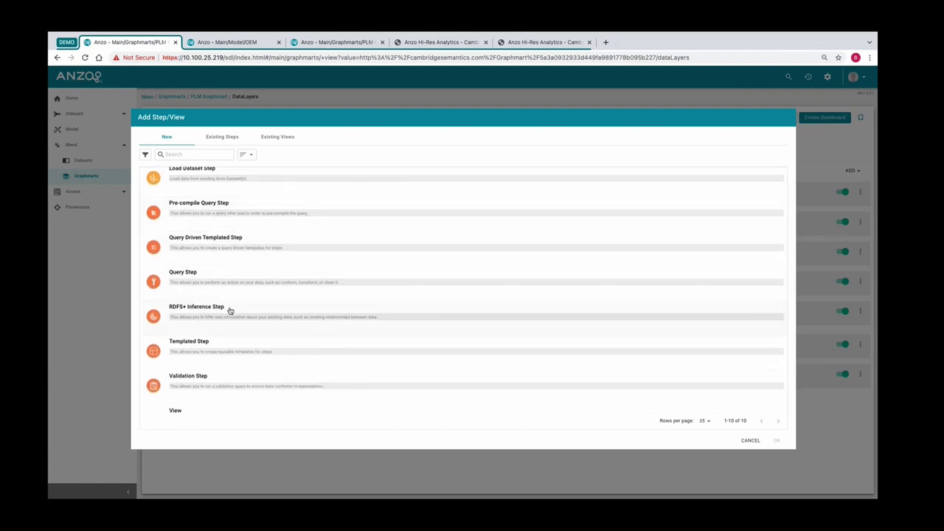
pyautogui.scroll(-1, 230, 311)
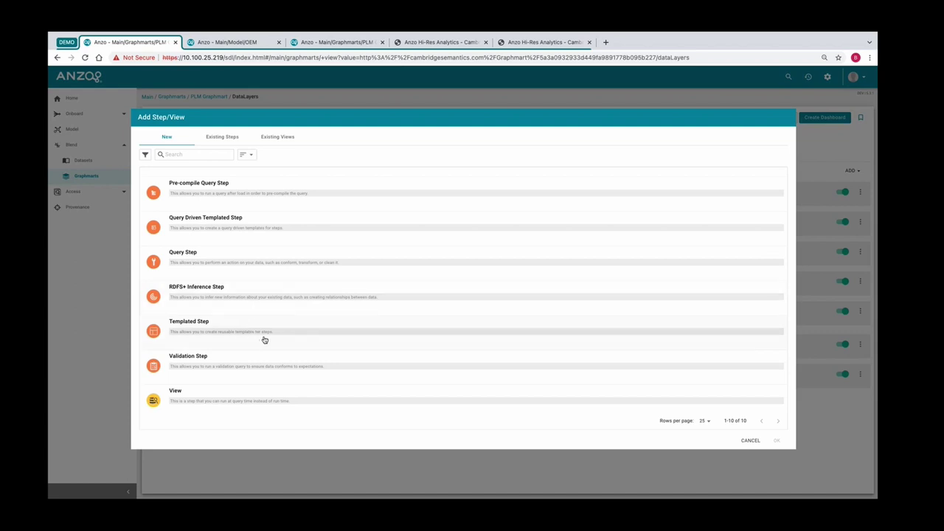
pyautogui.click(750, 441)
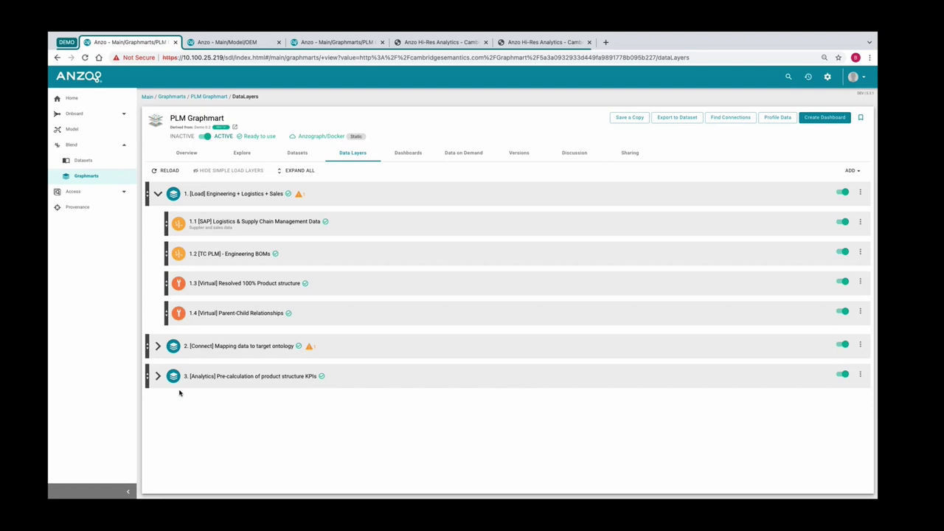
# Expand the Analytics layer to show PageRank Calculation and Level calculation, then edit the PageRank step
pyautogui.click(158, 347)
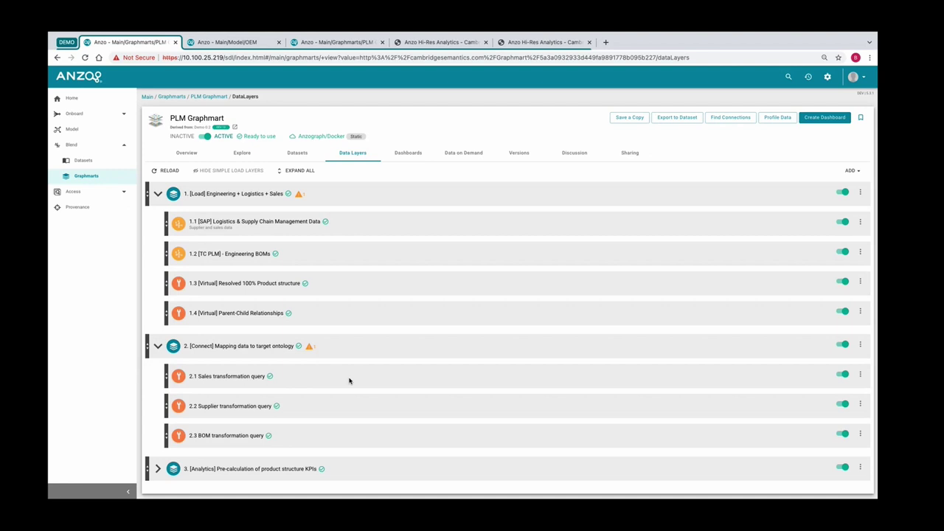
pyautogui.click(402, 465)
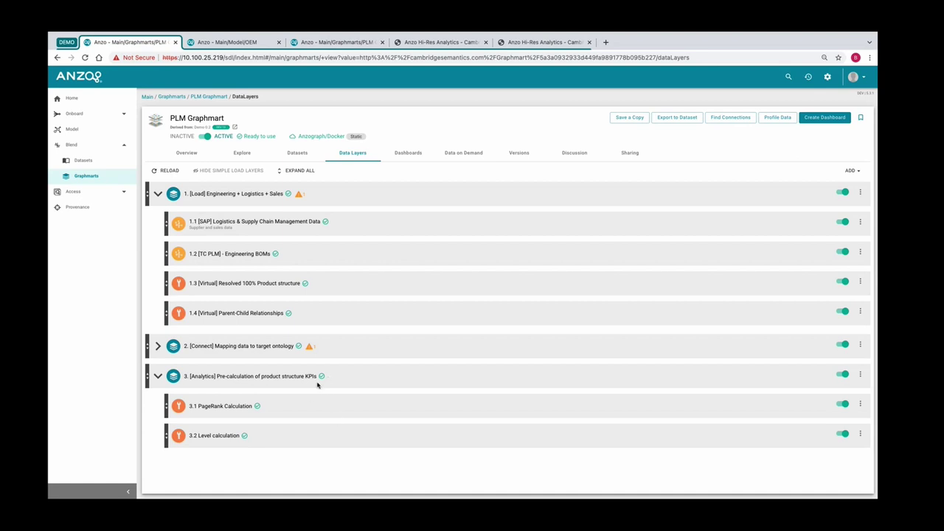
pyautogui.click(860, 405)
pyautogui.click(856, 405)
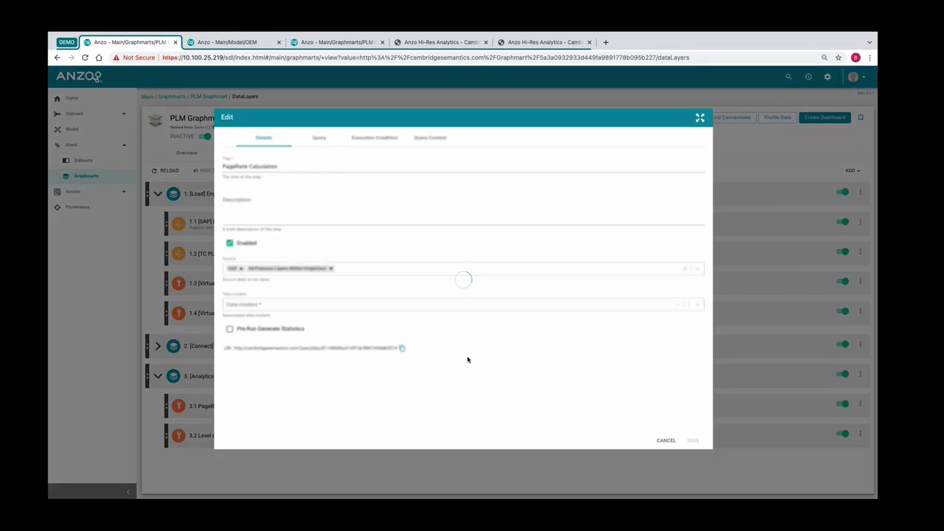
pyautogui.click(318, 138)
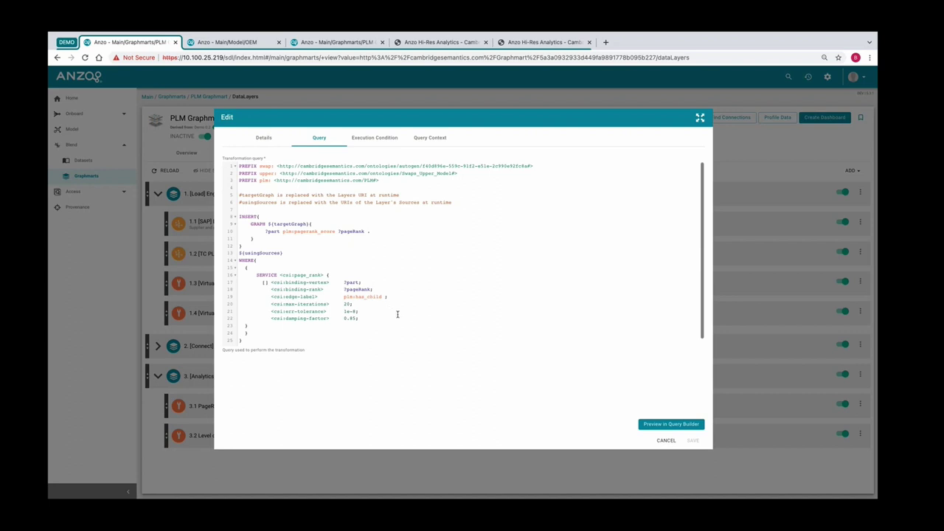
pyautogui.click(666, 441)
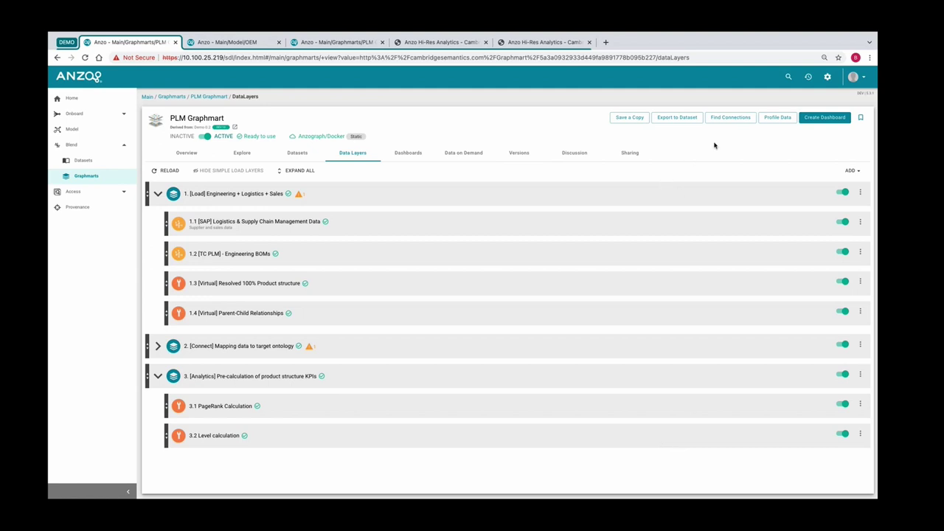
# Find connections into a new layer using the Fuzzy Match strategy with minimum source overlap about 70%
pyautogui.click(728, 120)
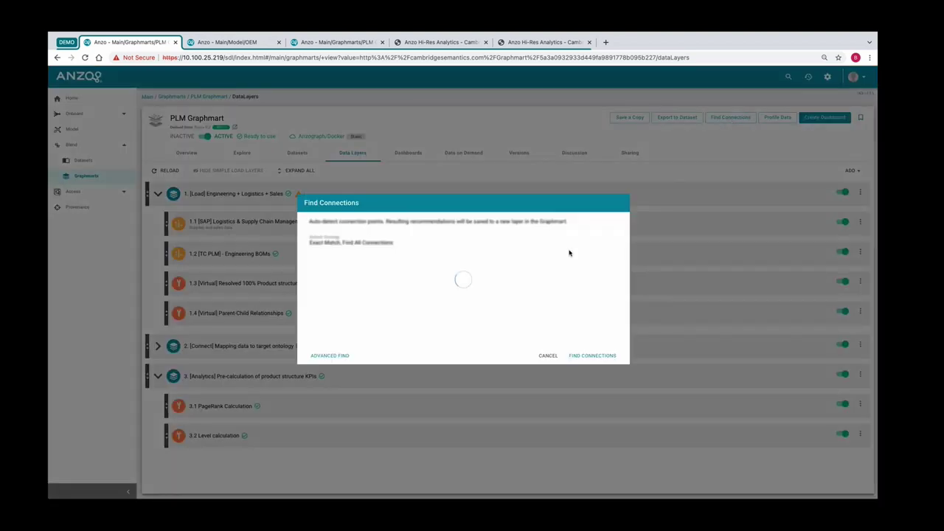
pyautogui.click(343, 357)
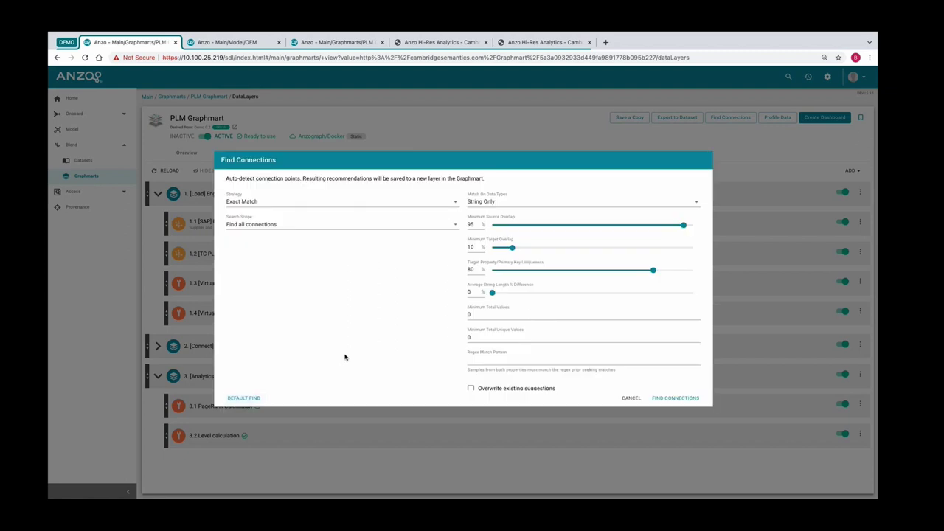
pyautogui.click(269, 204)
pyautogui.click(258, 213)
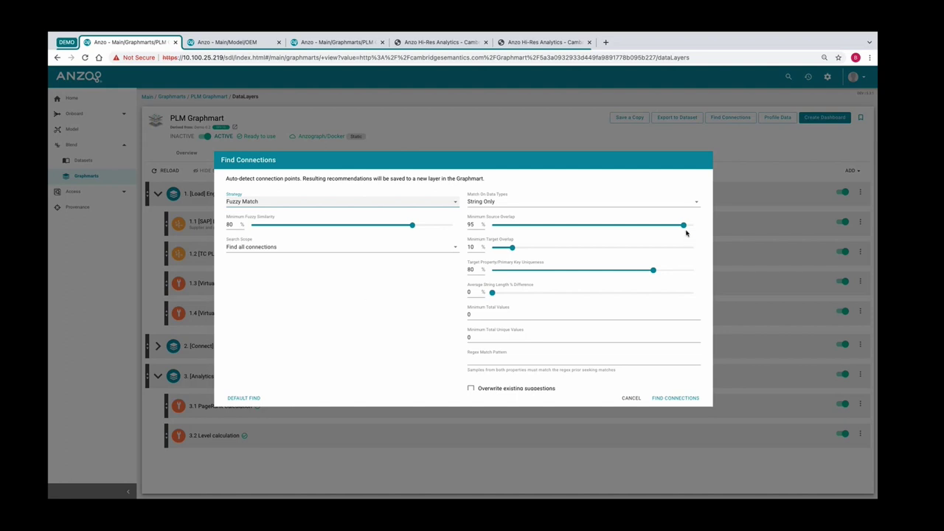
pyautogui.moveTo(682, 226); pyautogui.dragTo(631, 226)
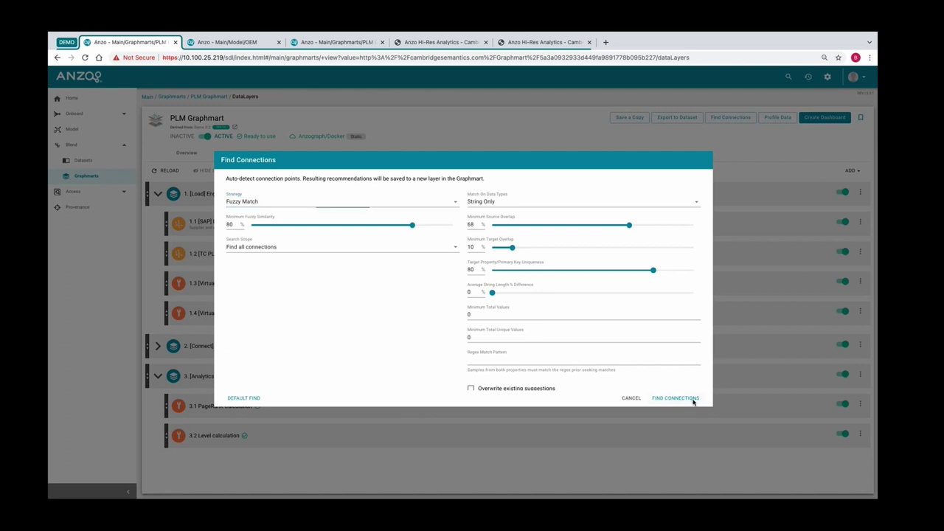
pyautogui.click(671, 399)
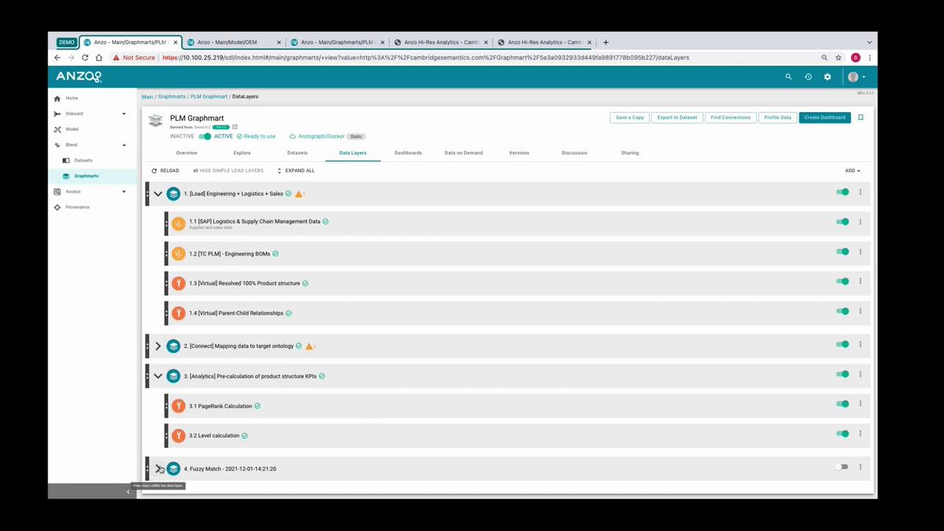
# Expand the new Fuzzy Match layer and look through its steps
pyautogui.click(159, 470)
pyautogui.scroll(-3, 278, 450)
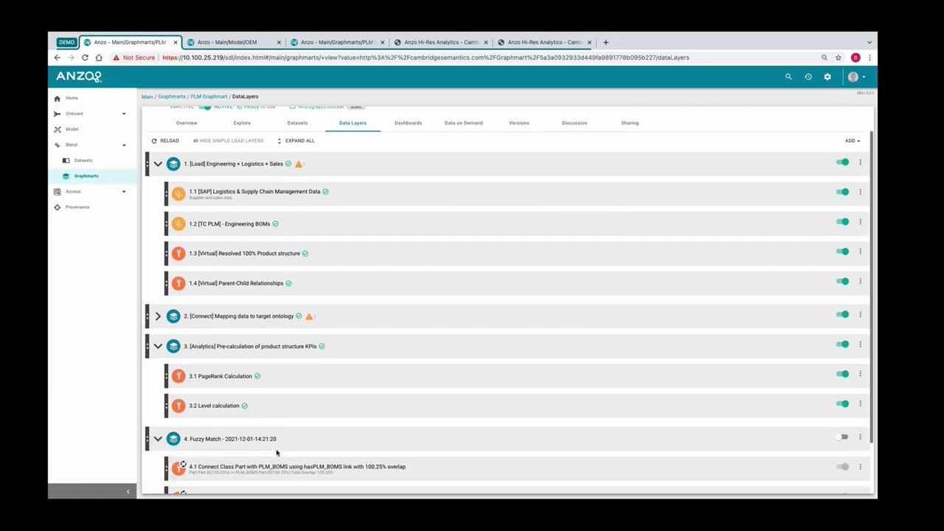
pyautogui.scroll(3, 294, 448)
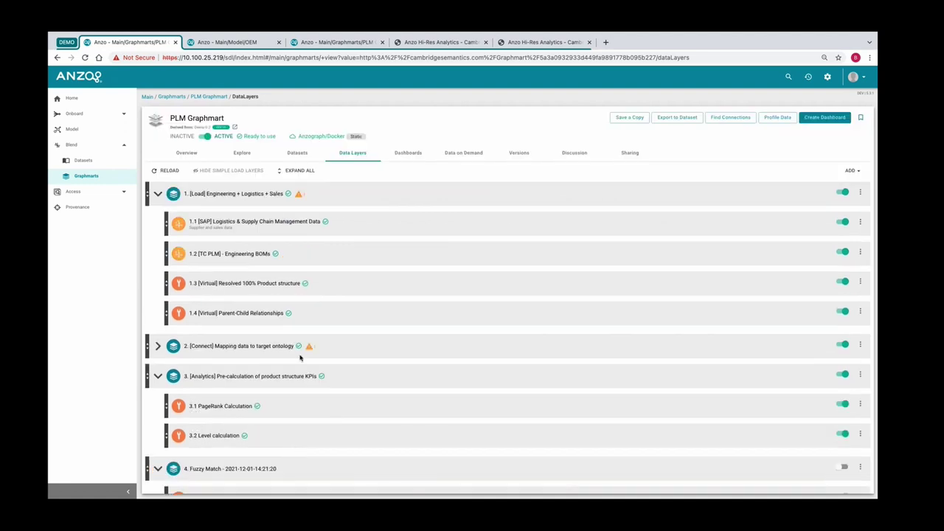
pyautogui.scroll(-1, 675, 173)
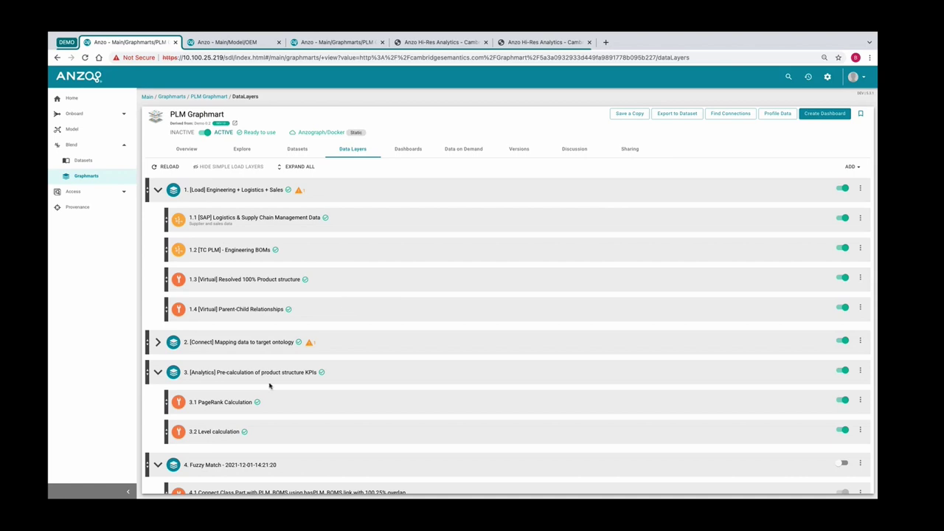
# Collapse the Fuzzy Match, Analytics and Load layers, then show Fuzzy Match steps 4.1–4.3 and step 4.3's options
pyautogui.click(157, 466)
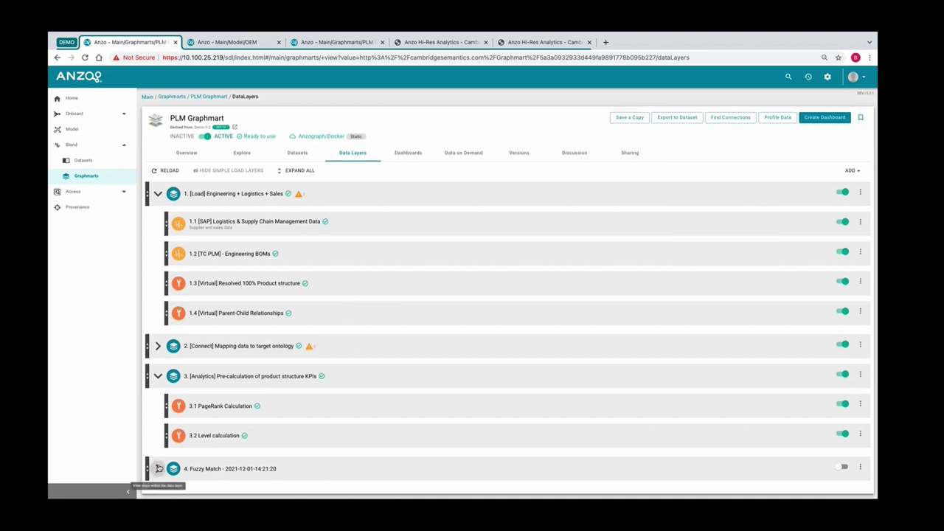
pyautogui.click(157, 374)
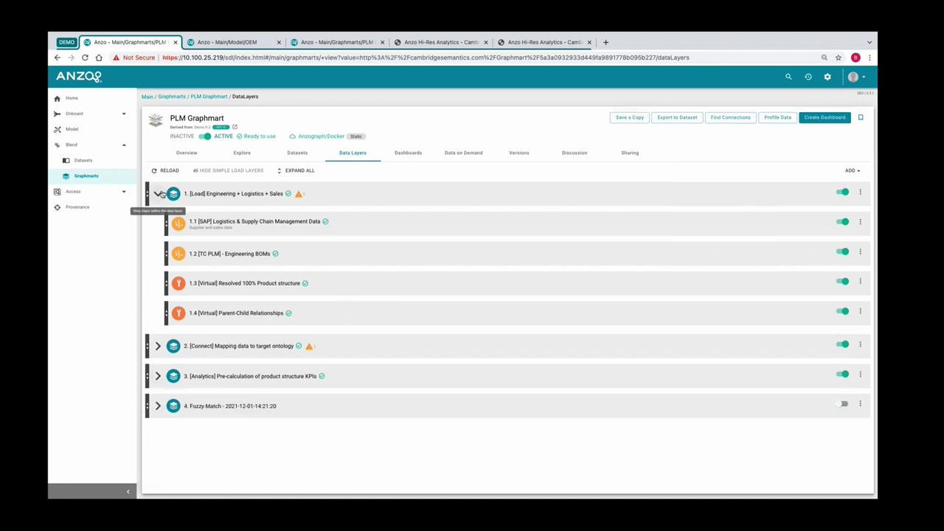
pyautogui.click(157, 193)
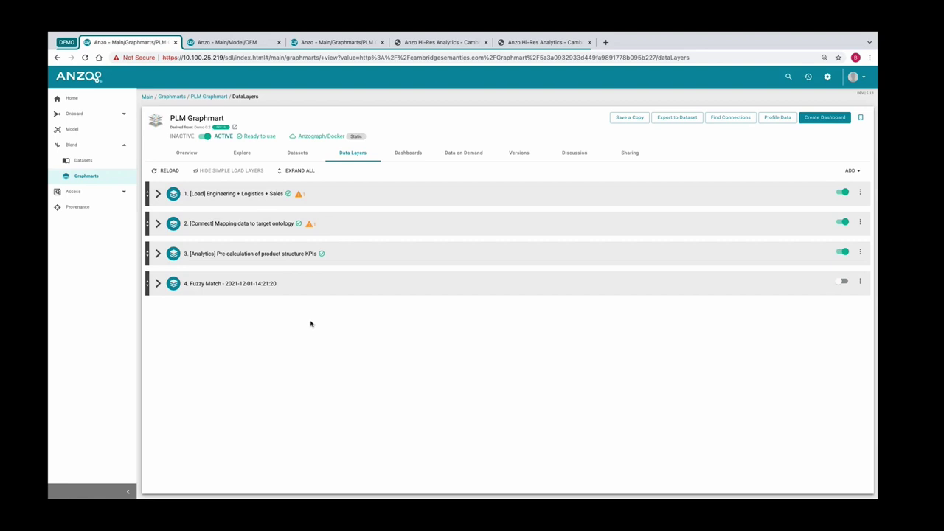
pyautogui.click(157, 283)
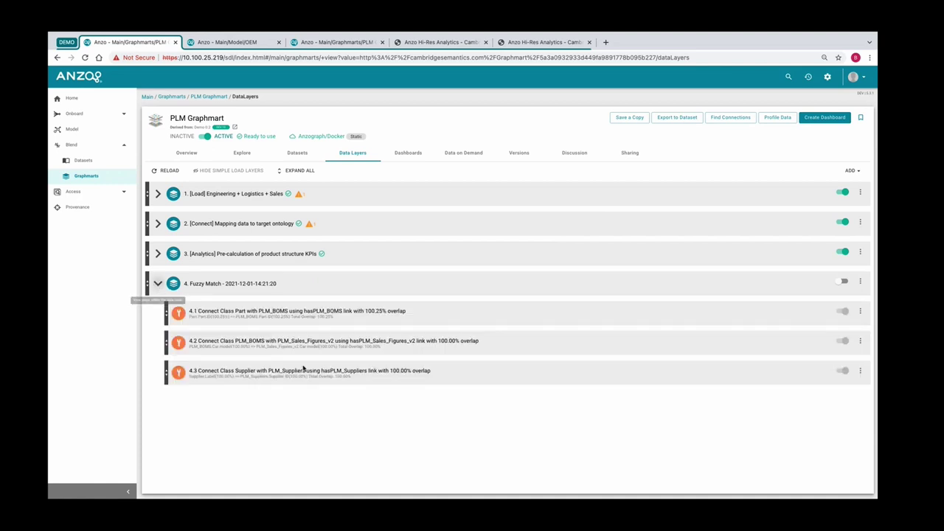
pyautogui.click(861, 370)
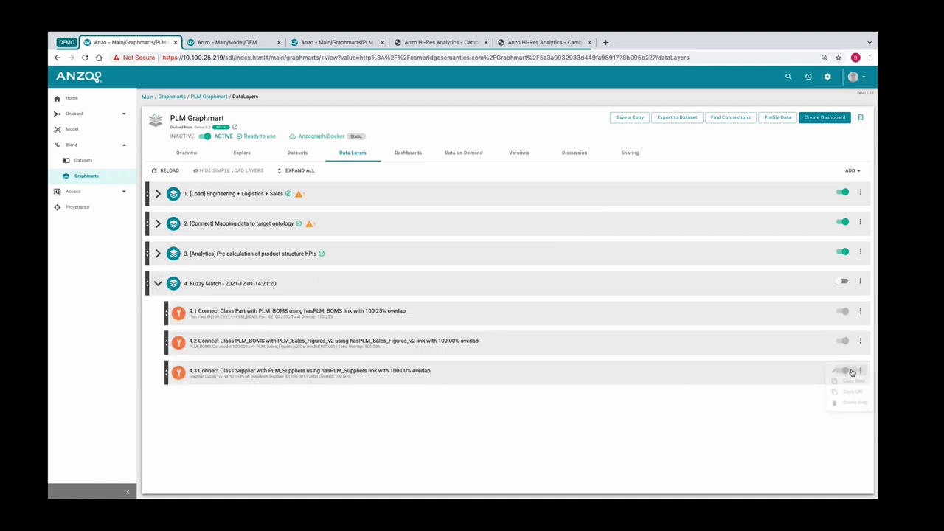
# Open step 4.3's editor to view its 0.8 text-similarity query matching Supplier to PLM_Suppliers
pyautogui.click(576, 369)
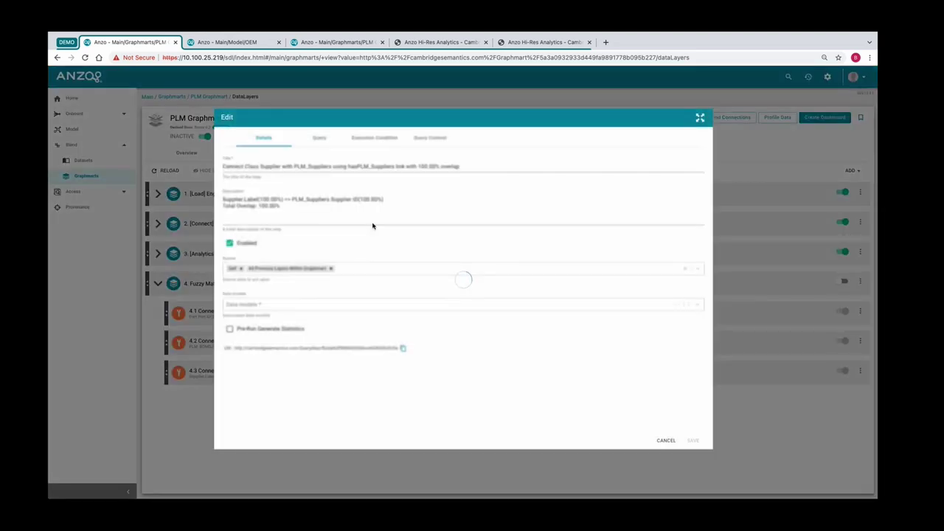
pyautogui.click(322, 141)
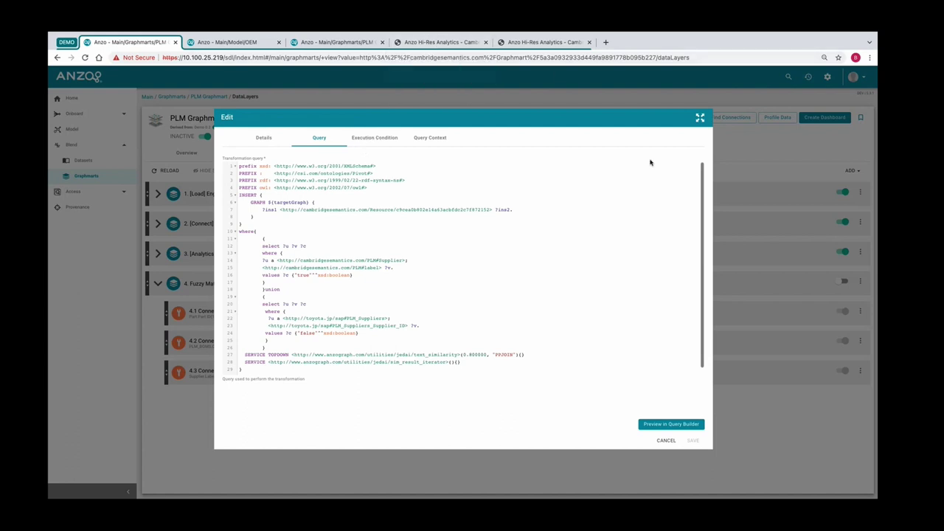
# Switch to the Hi-Res Analytics data analysis dashboard with the supplier criticality bubble chart
pyautogui.click(452, 42)
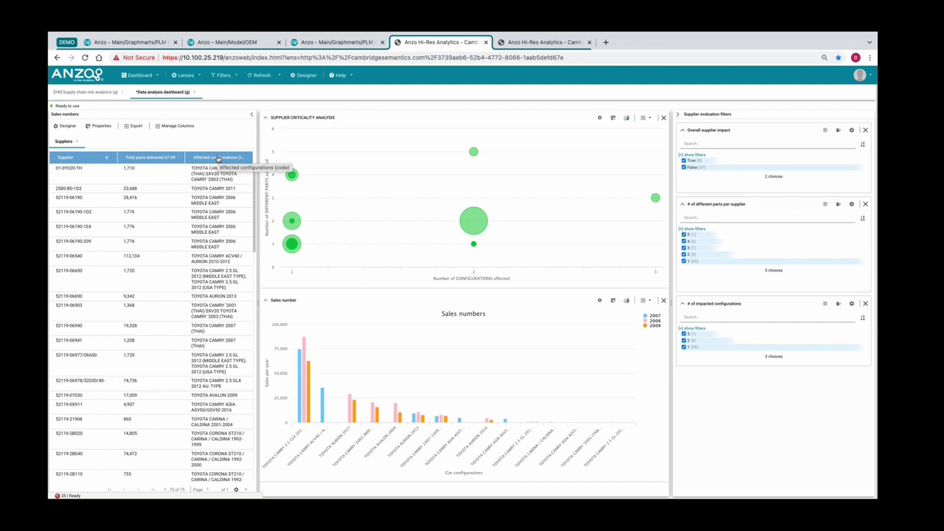
# Uncheck '1' under '# of different parts per supplier' to leave 13 suppliers
pyautogui.click(683, 261)
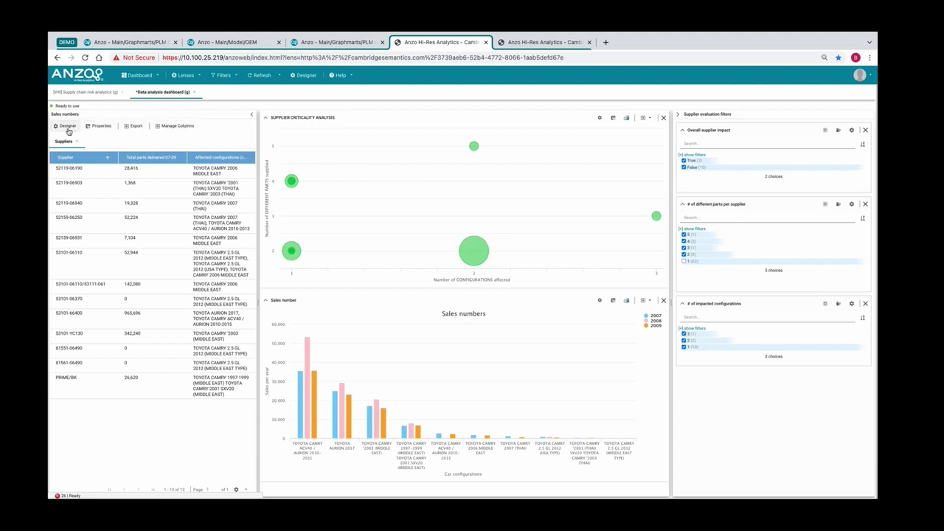
pyautogui.click(599, 120)
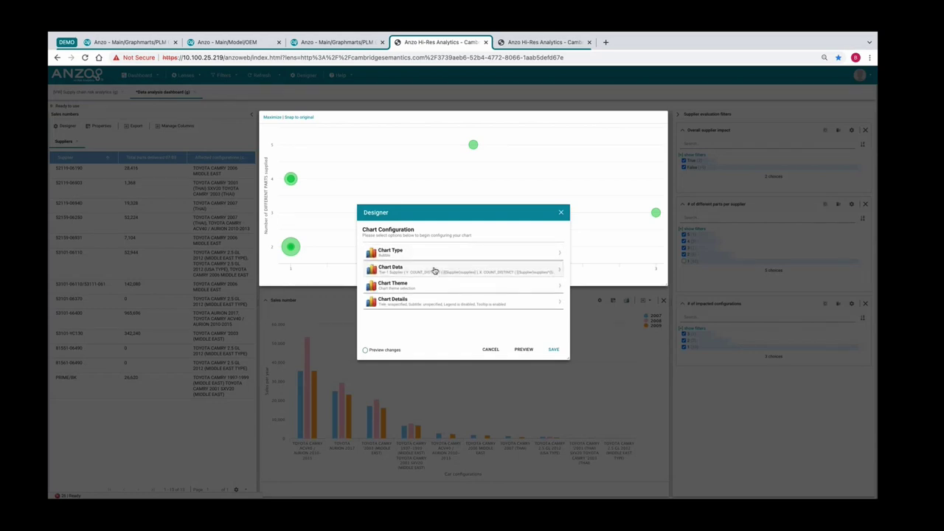
pyautogui.click(435, 271)
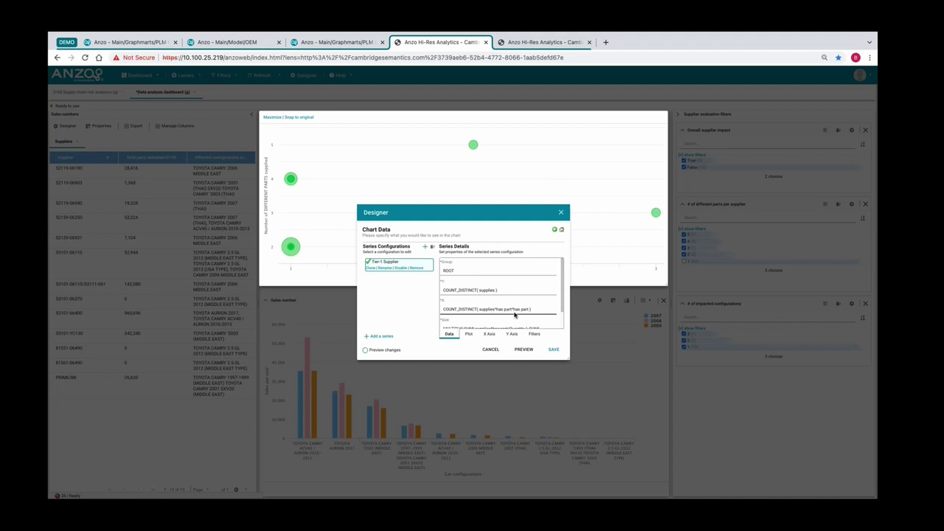
pyautogui.click(465, 313)
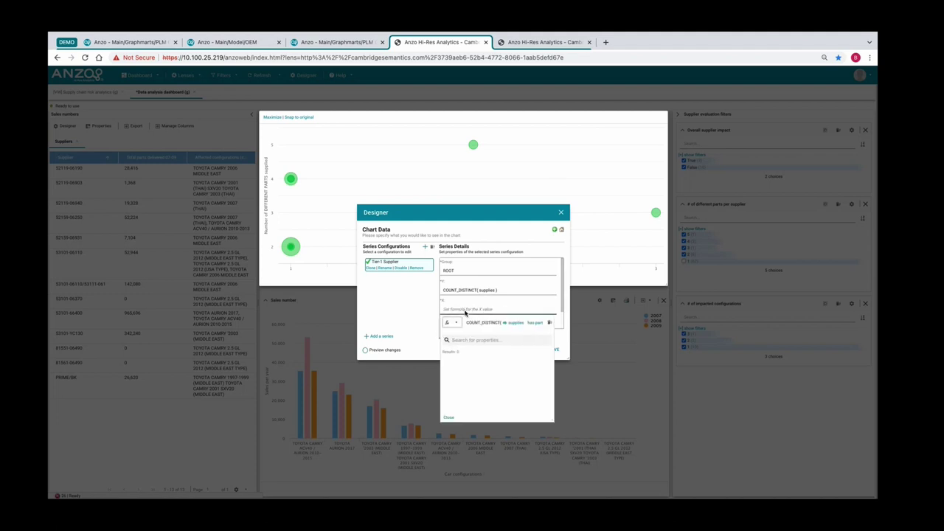
pyautogui.click(449, 322)
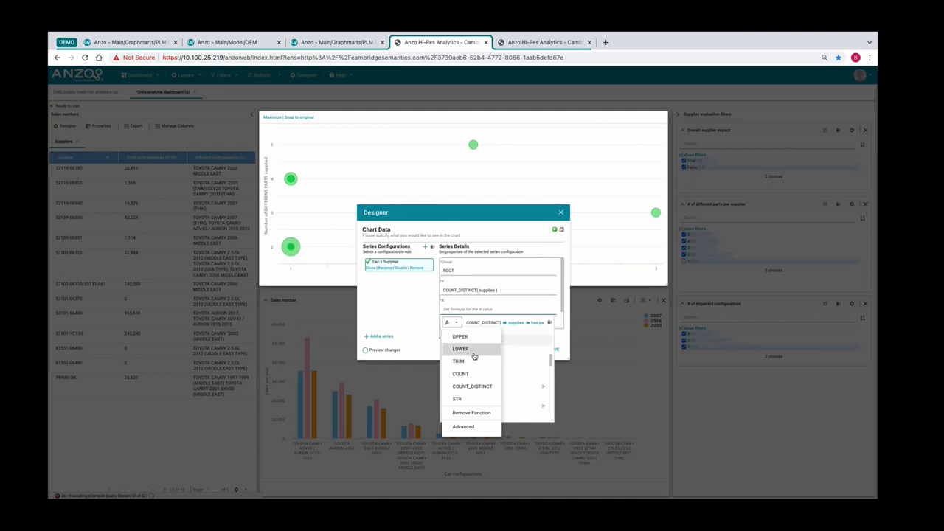
pyautogui.click(392, 321)
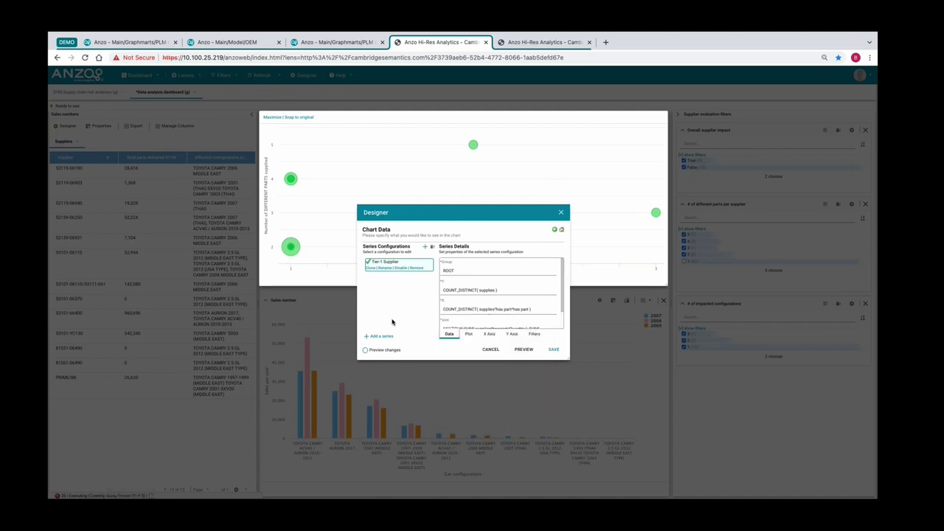
pyautogui.click(489, 349)
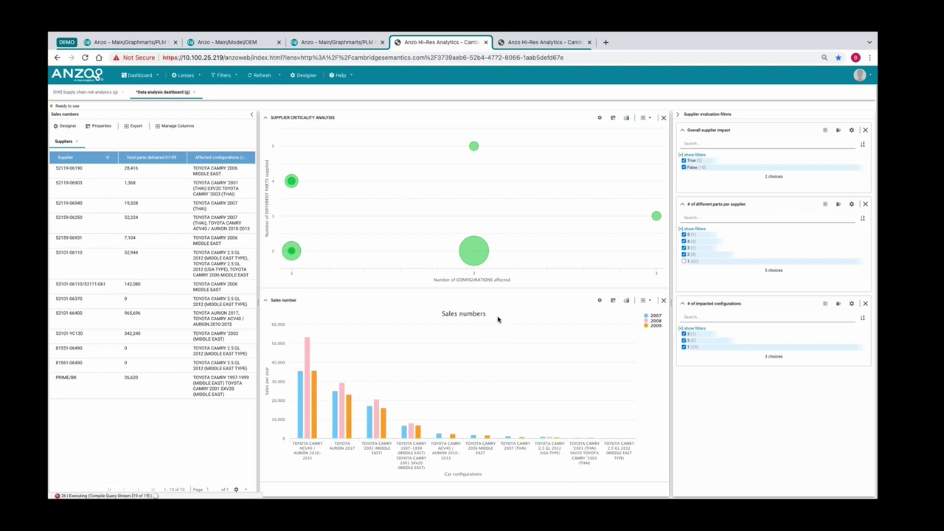
# Open the Product structure dashboard, select and reposition part PART_4022.621.30004-AB, and zoom the graph
pyautogui.click(512, 45)
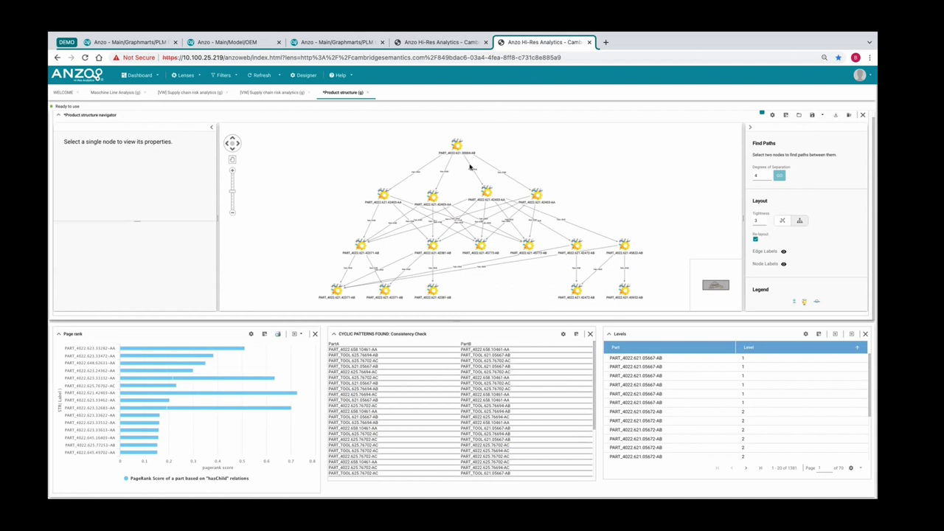
pyautogui.click(432, 193)
pyautogui.moveTo(455, 147); pyautogui.dragTo(420, 157)
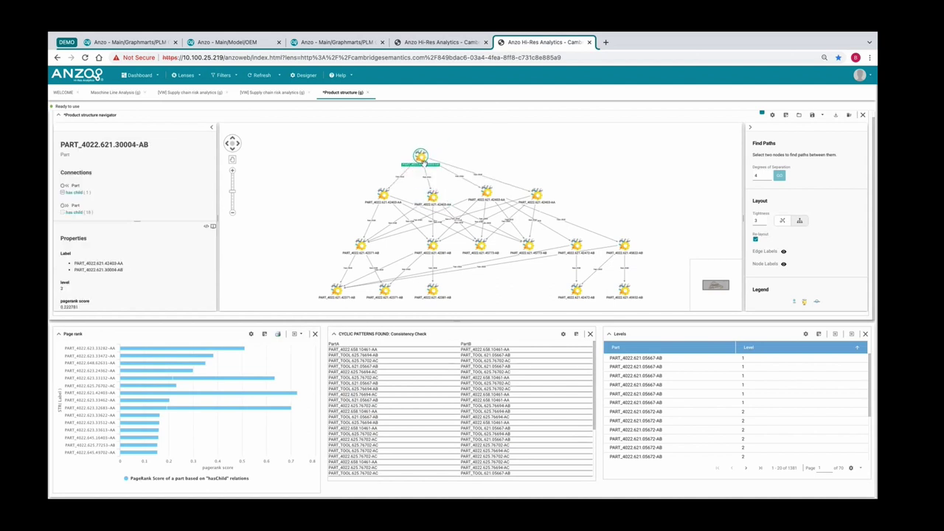
pyautogui.scroll(3, 478, 191)
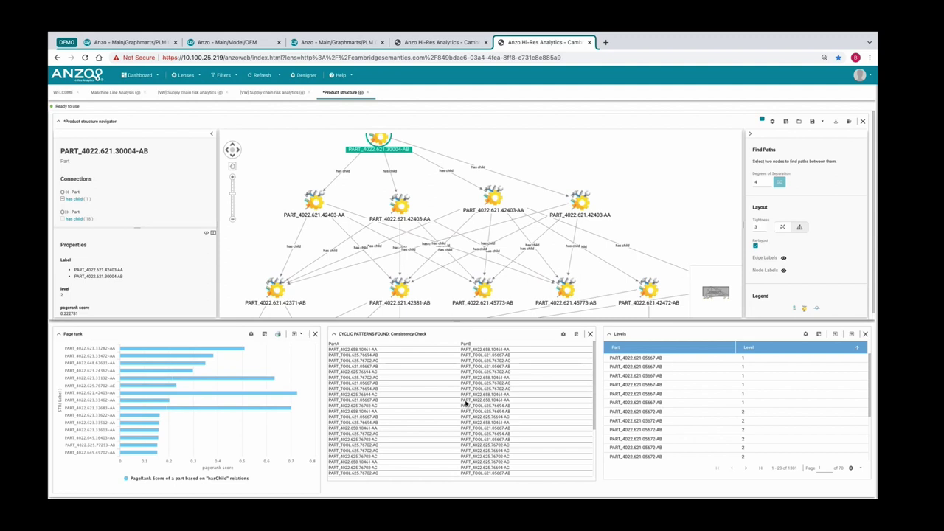
pyautogui.click(184, 75)
pyautogui.click(190, 90)
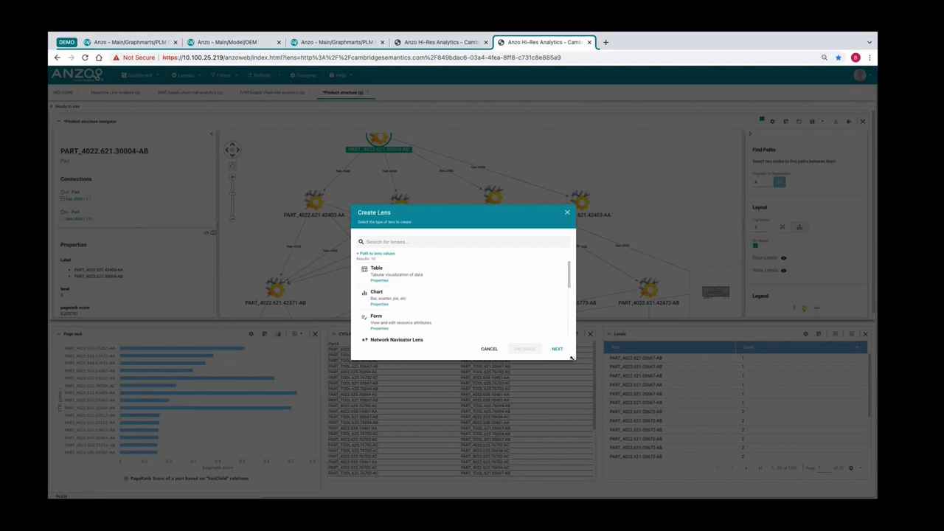
pyautogui.moveTo(572, 358); pyautogui.dragTo(653, 498)
pyautogui.scroll(-1, 505, 375)
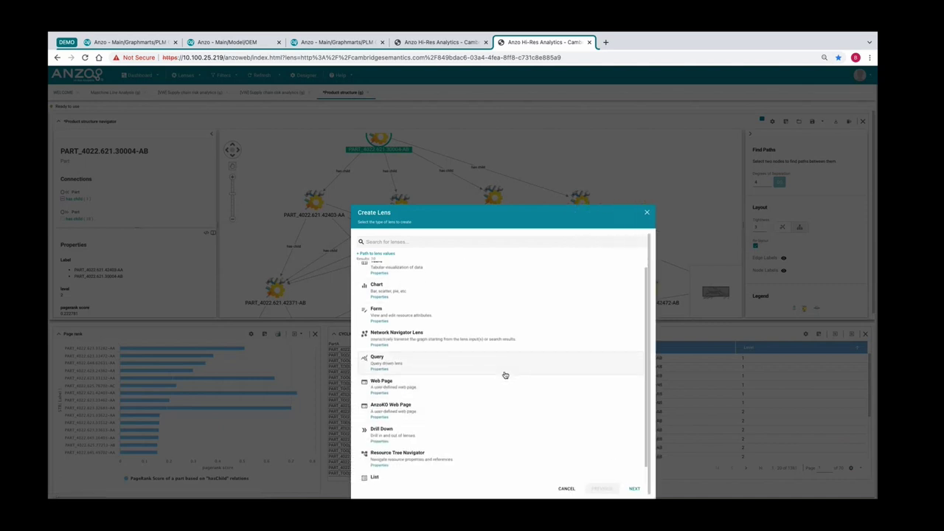
pyautogui.scroll(1, 503, 374)
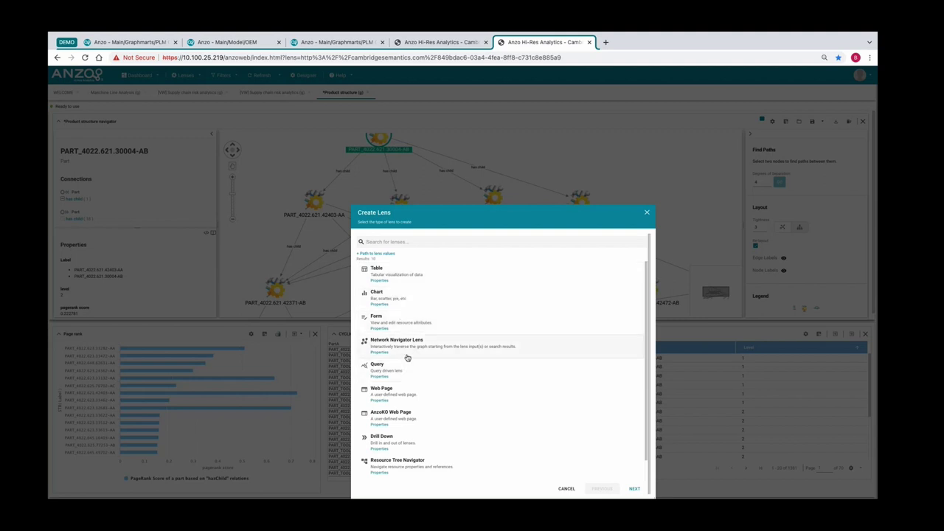
pyautogui.scroll(-1, 389, 325)
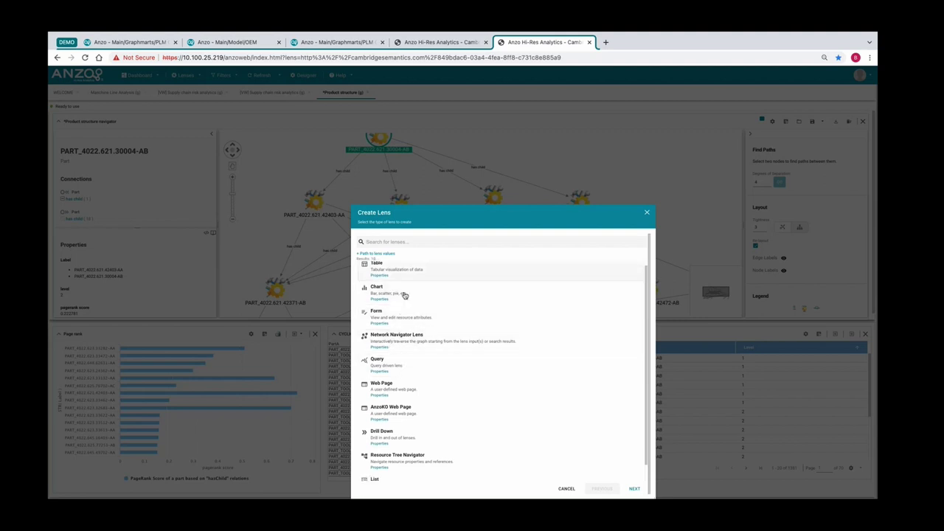
pyautogui.scroll(-2, 457, 375)
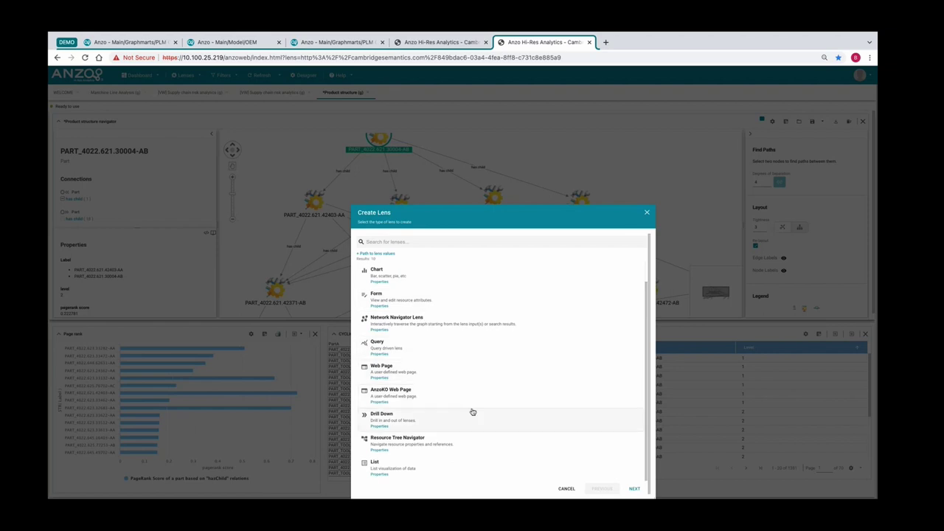
pyautogui.click(566, 489)
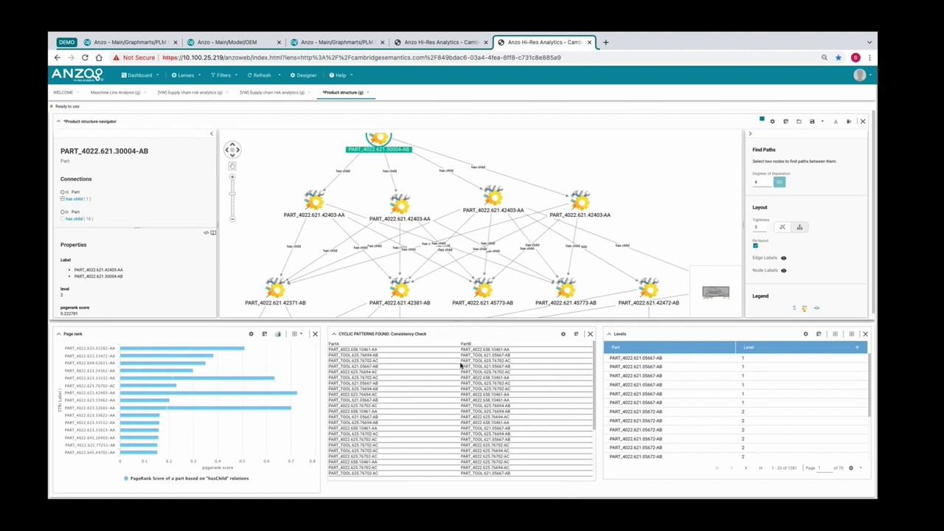
# Re-lay out the product graph and list the six child parts of PART_4022.621.42403-AA
pyautogui.click(782, 229)
pyautogui.scroll(5, 470, 225)
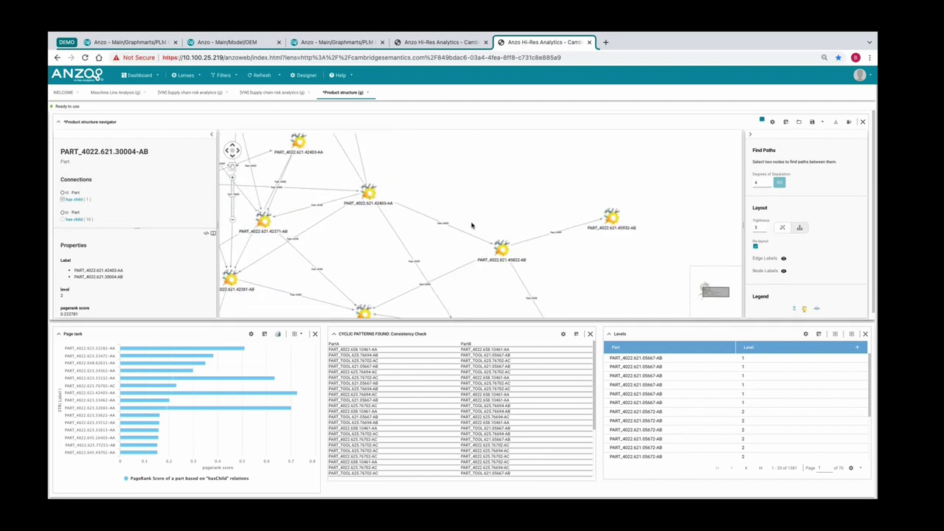
pyautogui.click(485, 177)
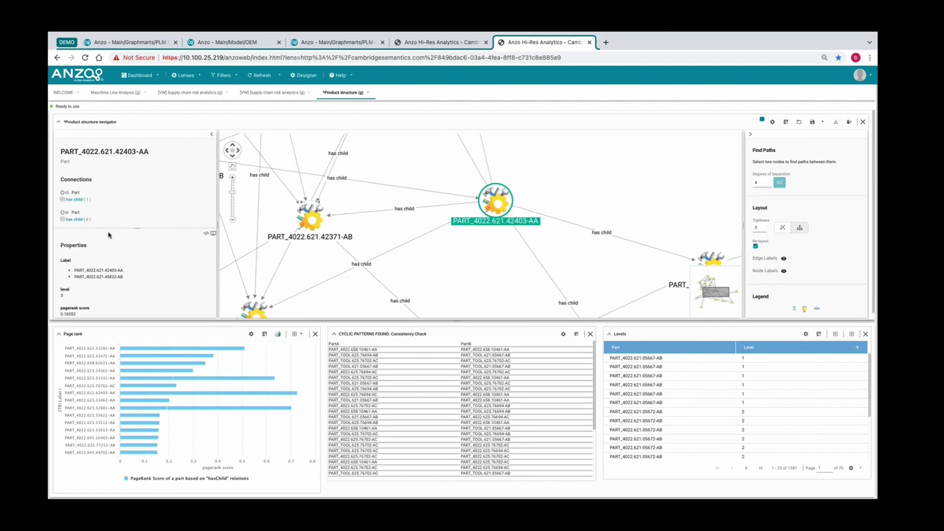
pyautogui.click(77, 223)
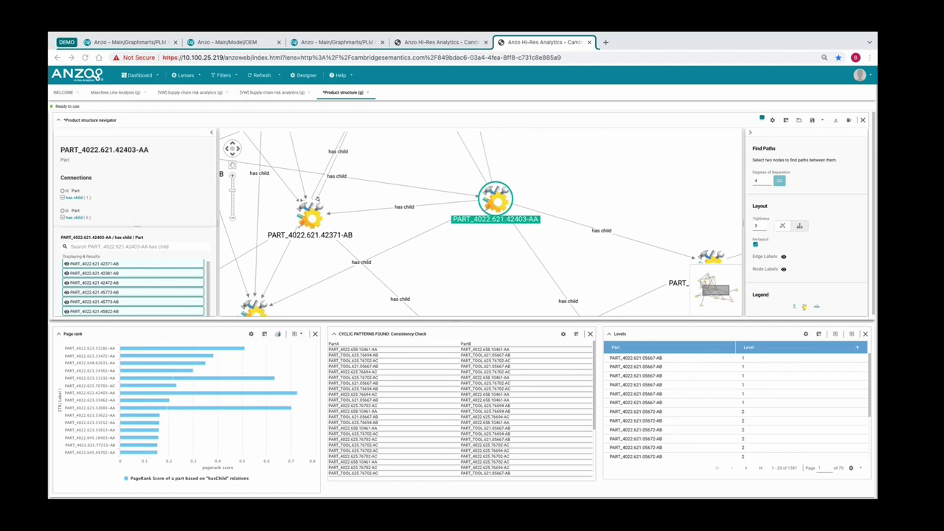
# Switch back to the Data analysis dashboard showing supplier criticality bubbles and sales bars
pyautogui.hotkey('ctrl', 'shift', 'Tab')
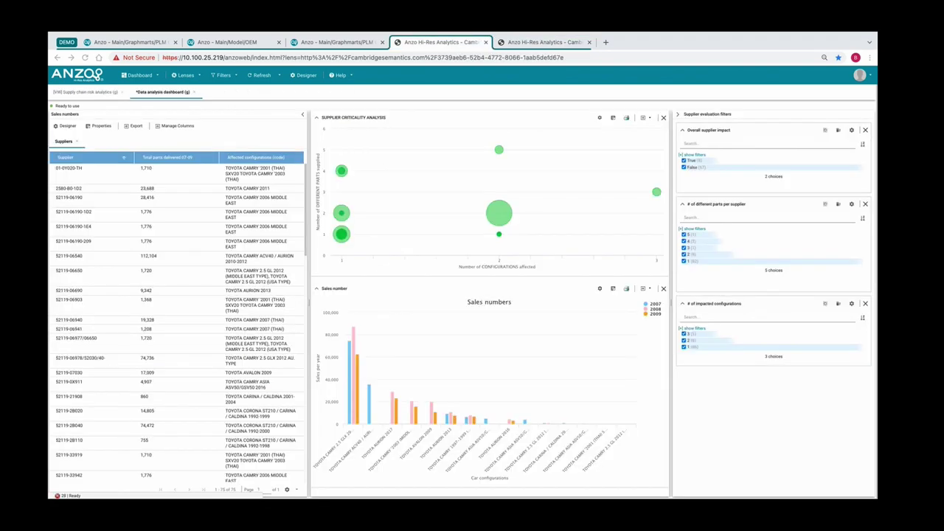